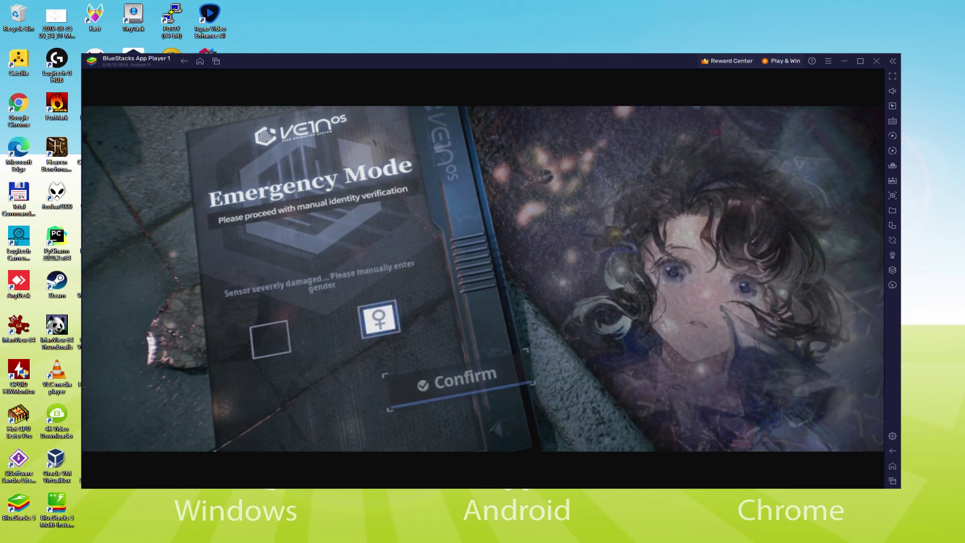
# - Compare the male and female options in the Emergency Mode gender selection and confirm the female character
pyautogui.click(281, 345)
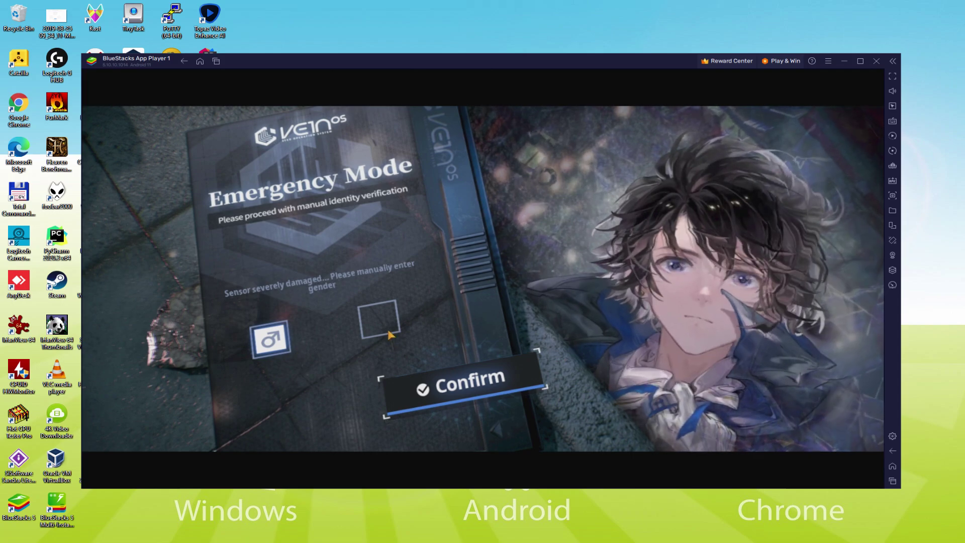
pyautogui.click(379, 319)
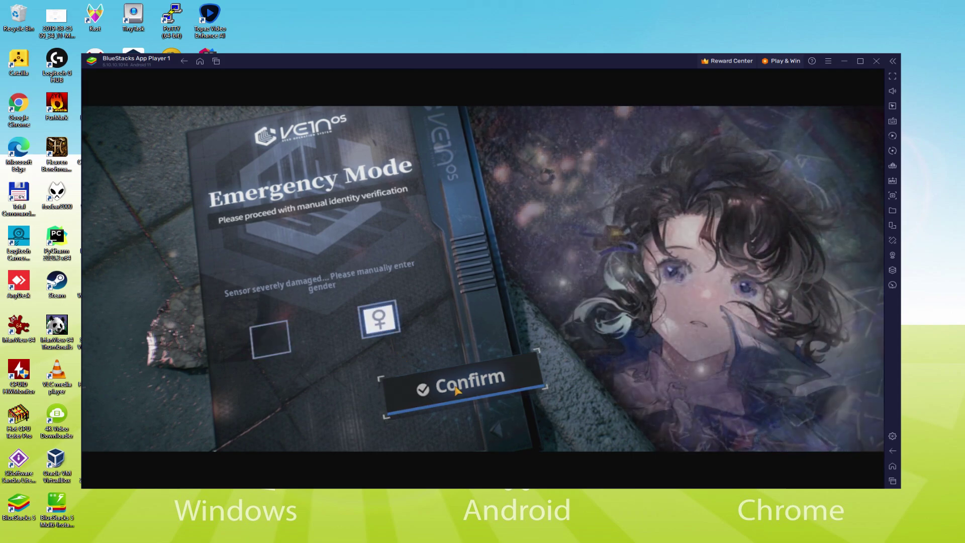
pyautogui.click(457, 390)
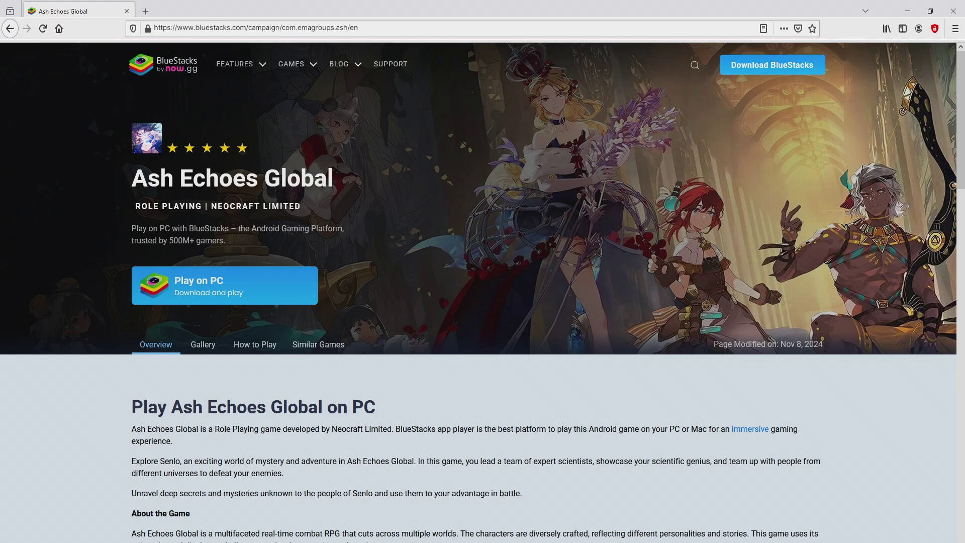
# - Switch to the browser and download the BlueStacks installer from the Ash Echoes Global page, launching the downloaded file
pyautogui.scroll(-15, 483, 292)
pyautogui.scroll(-5, 482, 292)
pyautogui.scroll(20, 482, 292)
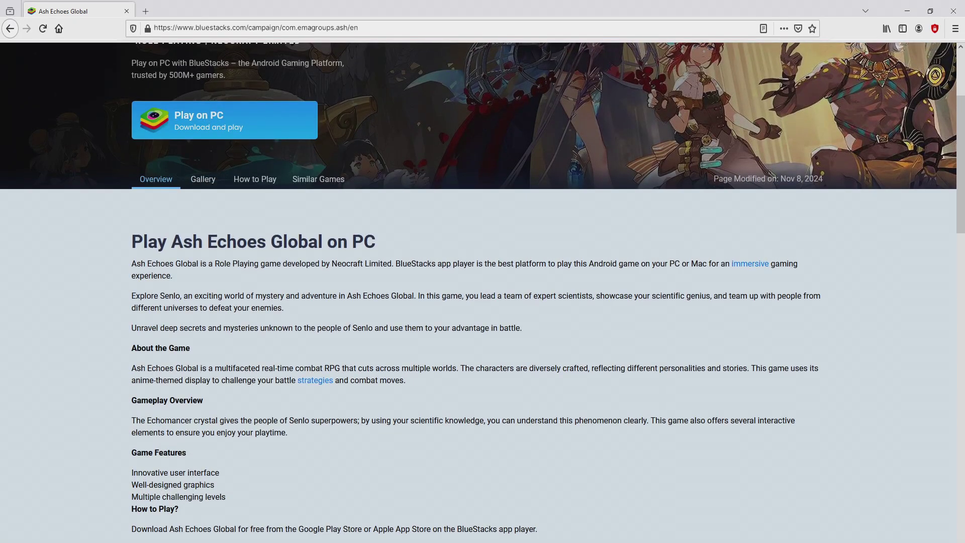
pyautogui.scroll(4, 482, 291)
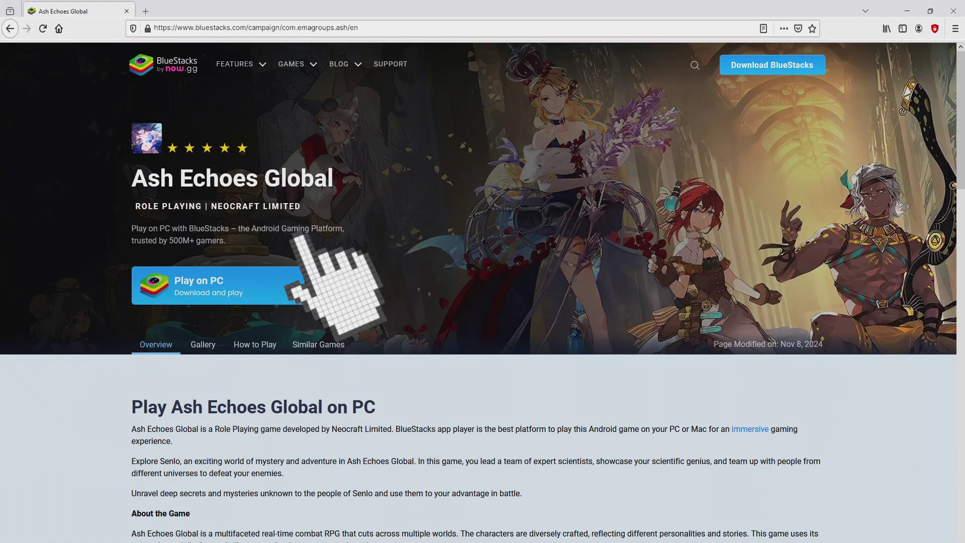
pyautogui.click(296, 284)
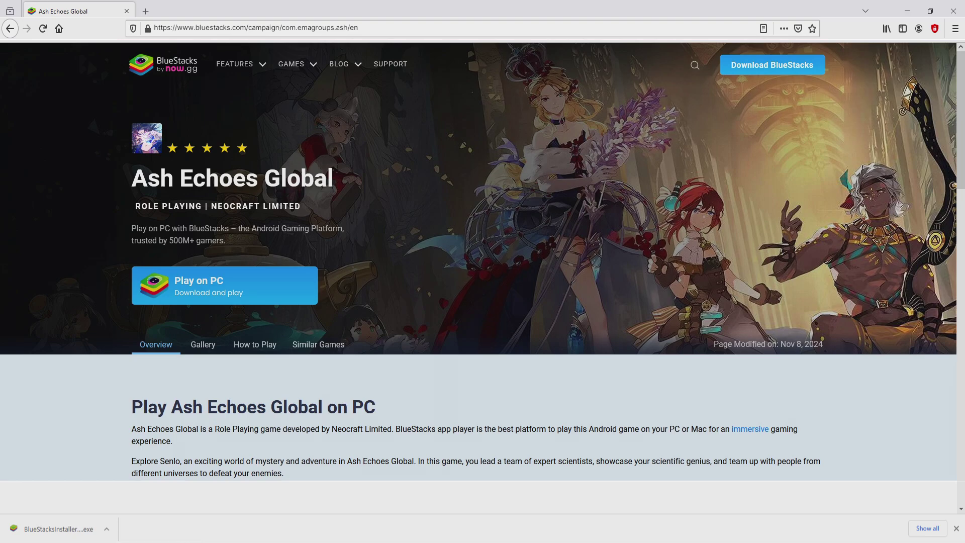
pyautogui.click(58, 528)
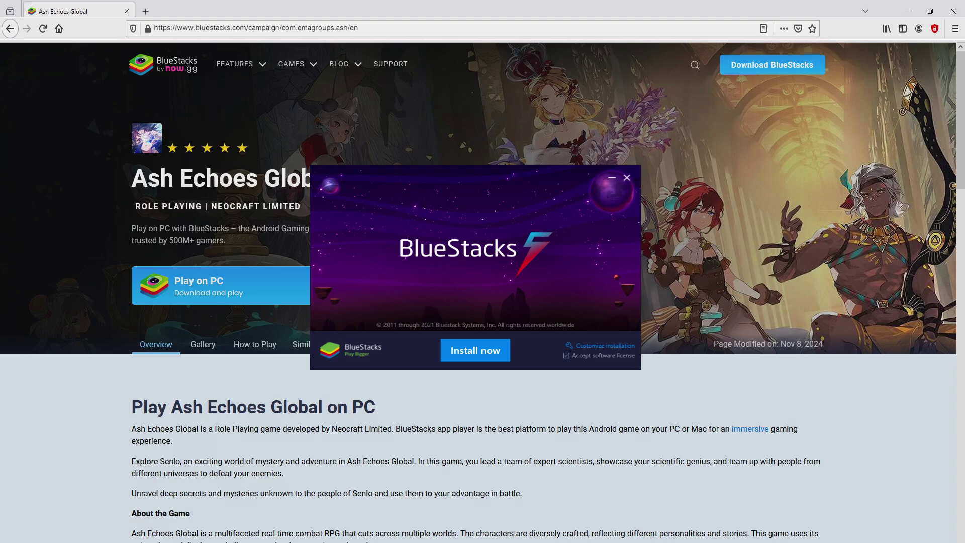
# - Review the data path under the installer's custom installation options, return without changing it, and start the BlueStacks installation
pyautogui.press('super+d')
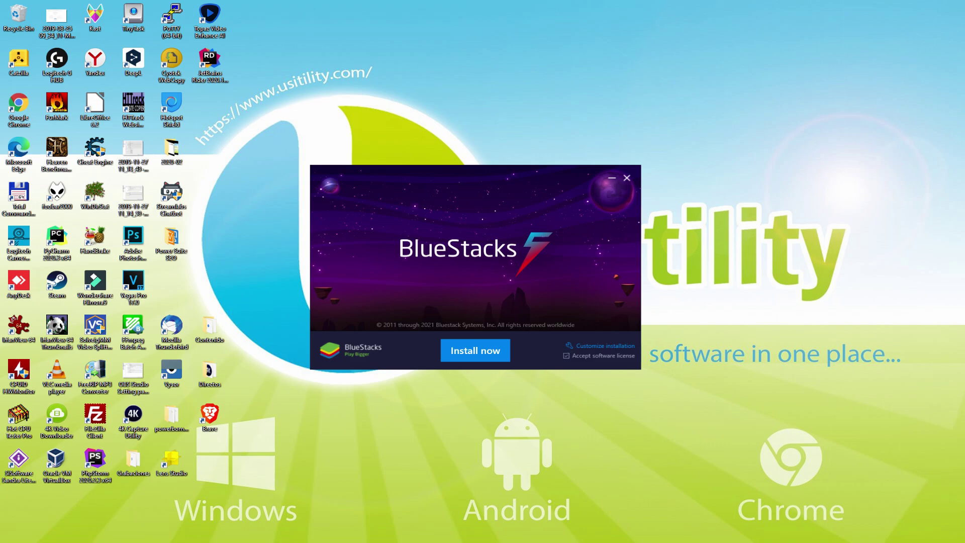
pyautogui.click(582, 346)
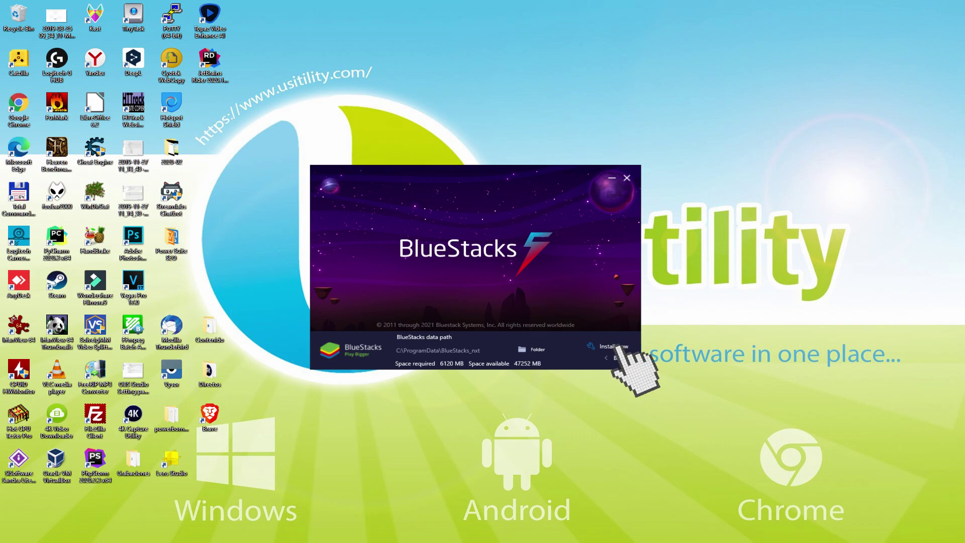
pyautogui.click(609, 358)
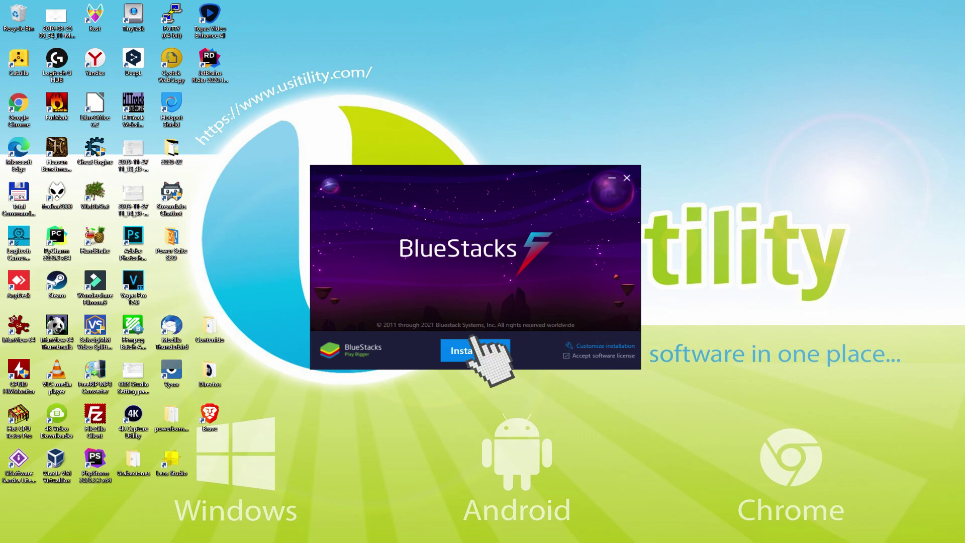
pyautogui.click(474, 350)
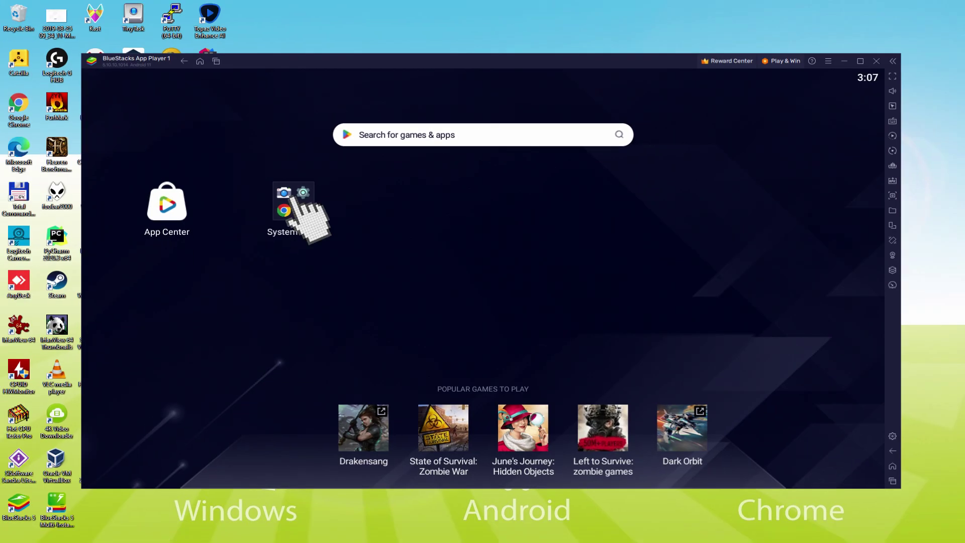
# - Open the Play Store from the System apps folder and begin signing in to Google Play
pyautogui.click(143, 213)
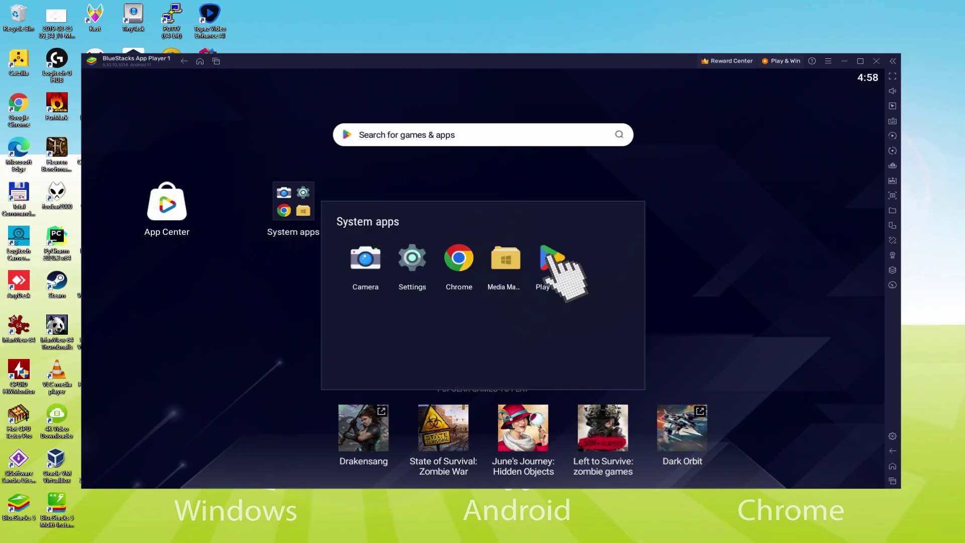
pyautogui.click(554, 260)
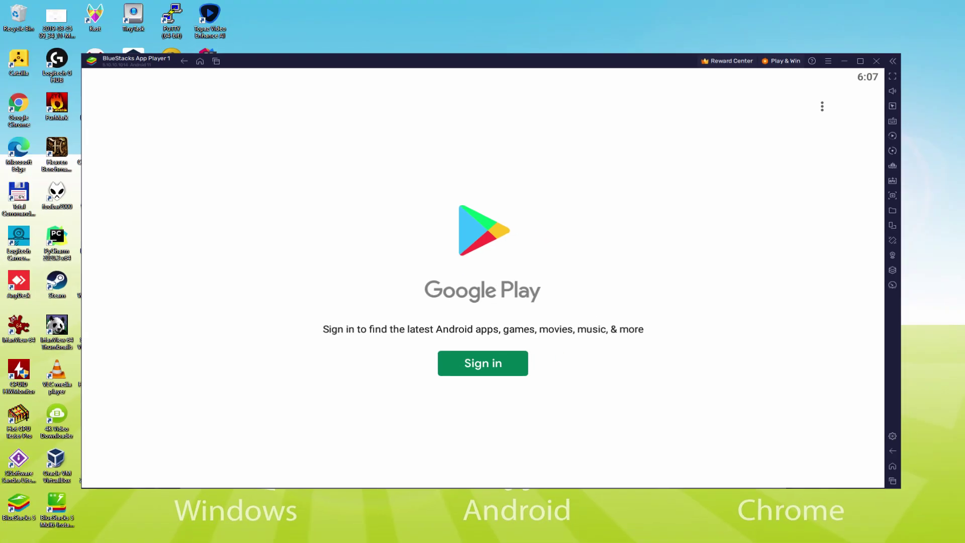
pyautogui.click(482, 362)
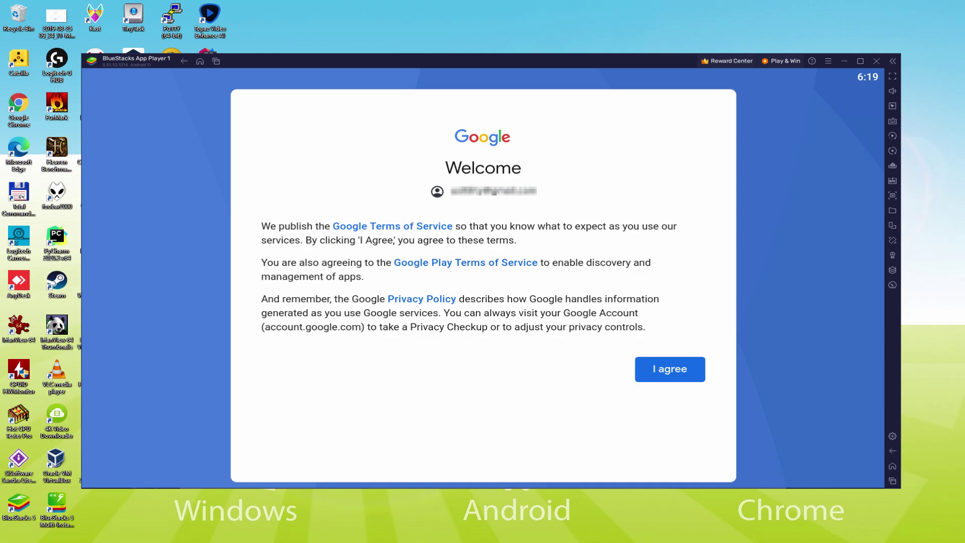
# - Agree to the Google terms, disable backup to Google Drive, and accept the Google services settings
pyautogui.click(665, 372)
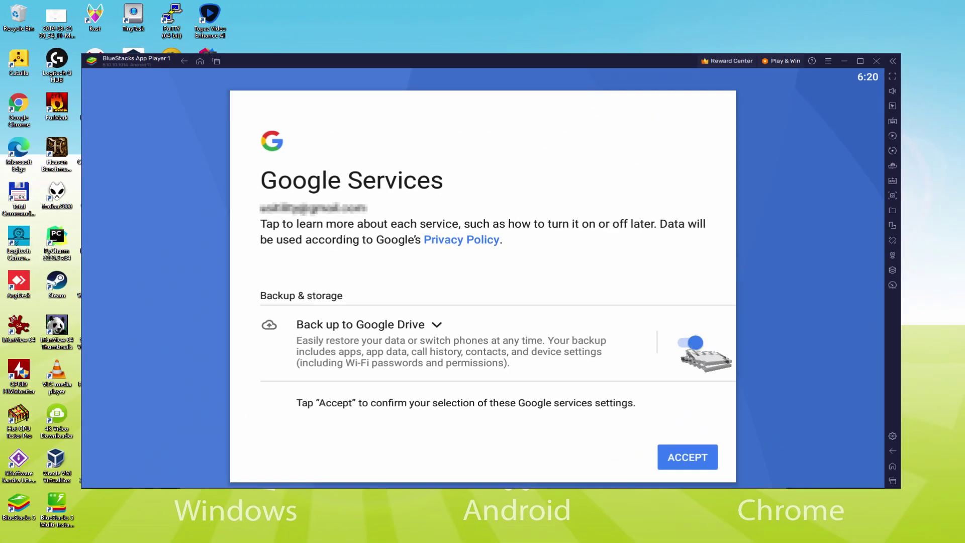
pyautogui.click(689, 342)
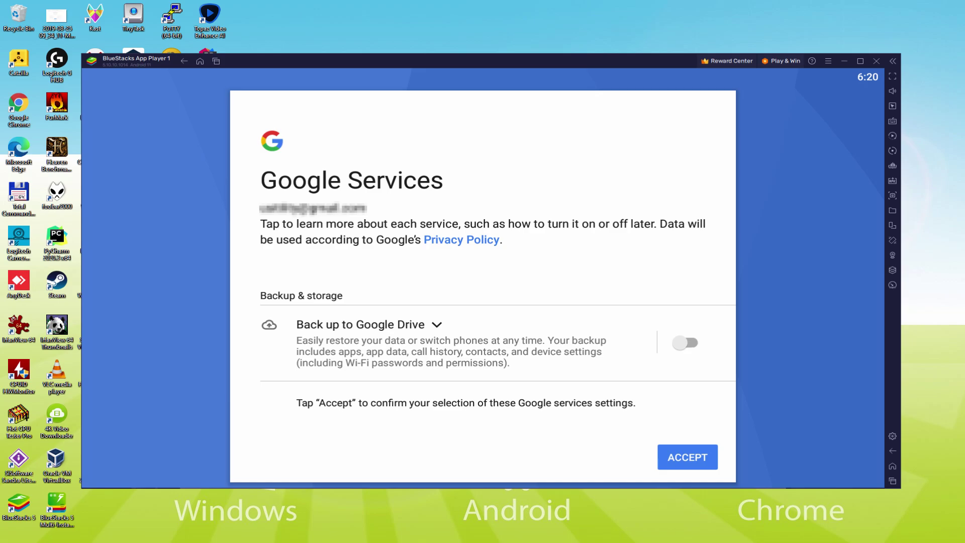
pyautogui.click(687, 456)
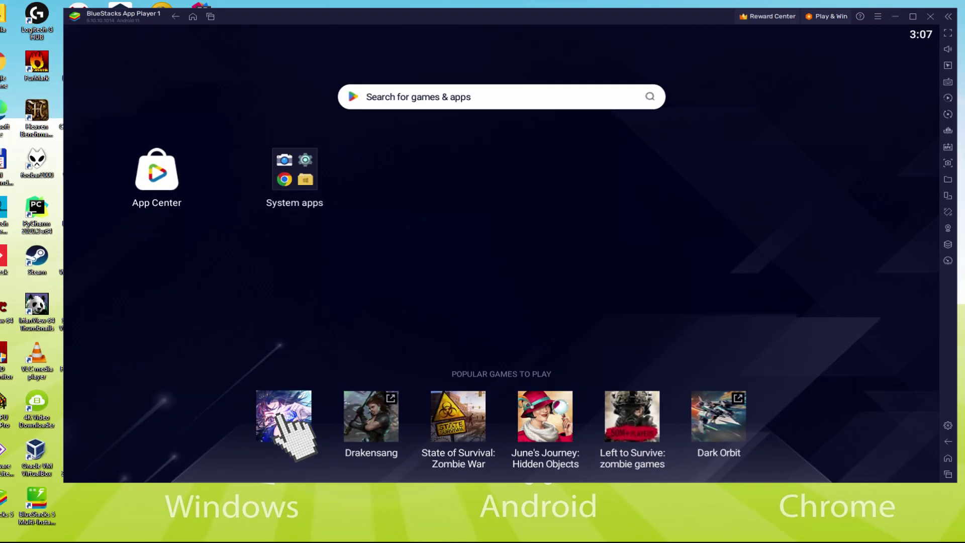
# - Install Ash Echoes Global from its Google Play page and return to the emulator's home screen
pyautogui.click(286, 215)
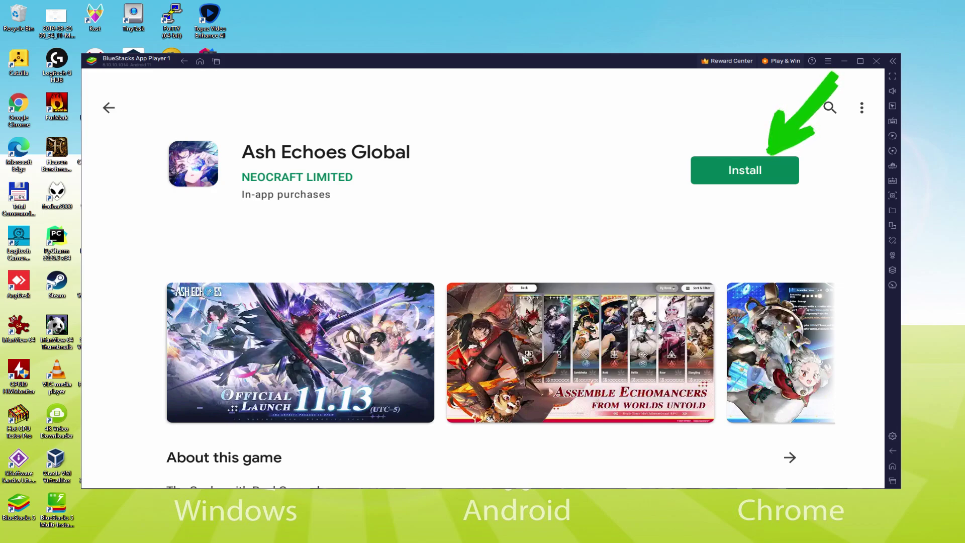
pyautogui.click(770, 164)
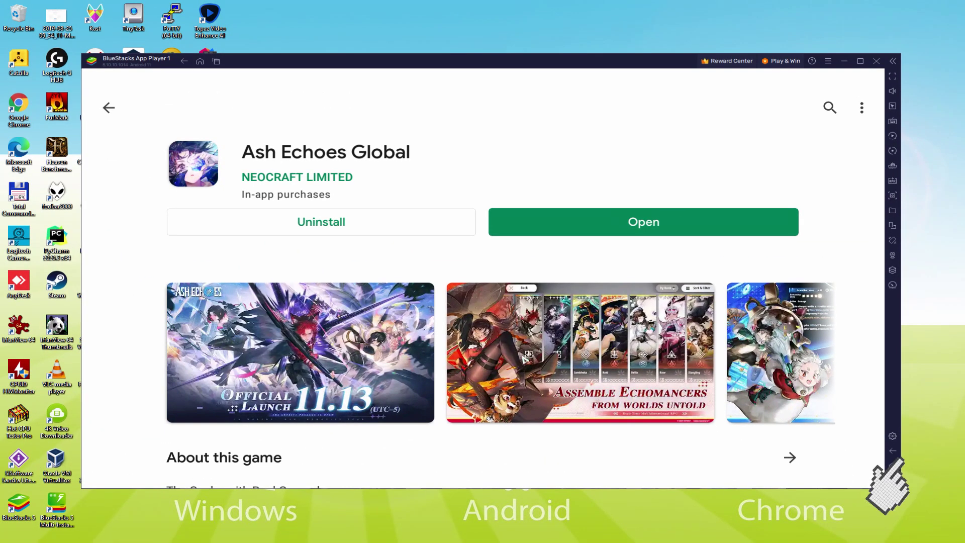
pyautogui.click(889, 462)
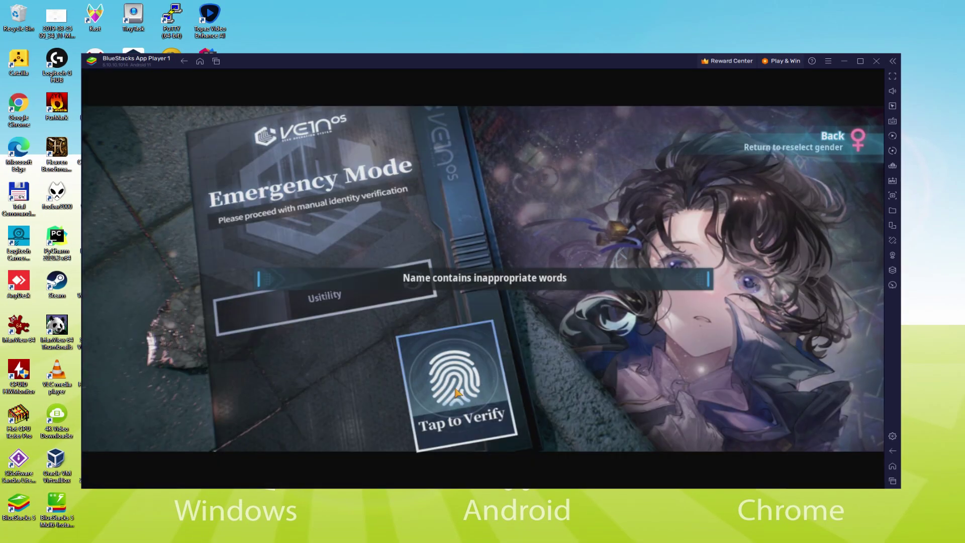
# - Complete the in-game identity verification with the director name Ustility and continue past the ID card
pyautogui.click(521, 324)
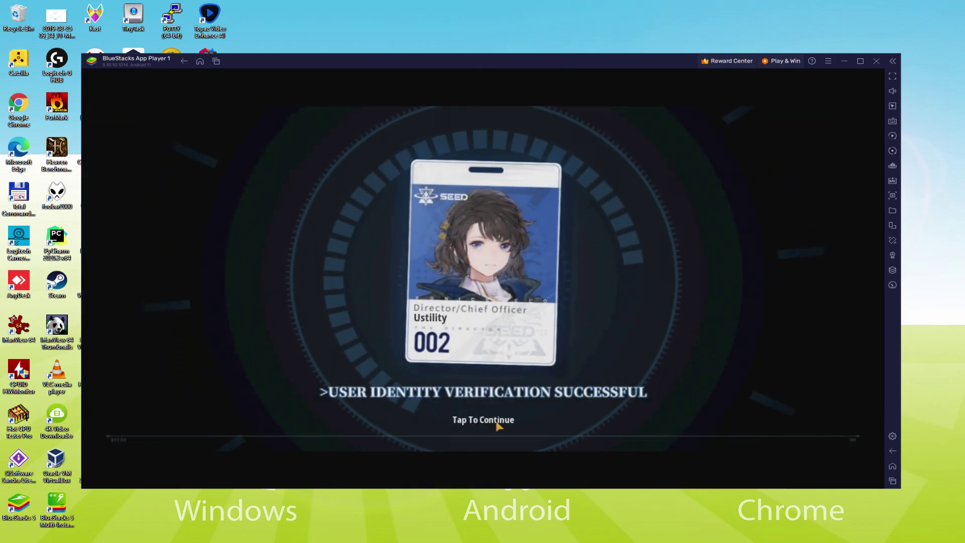
pyautogui.click(496, 424)
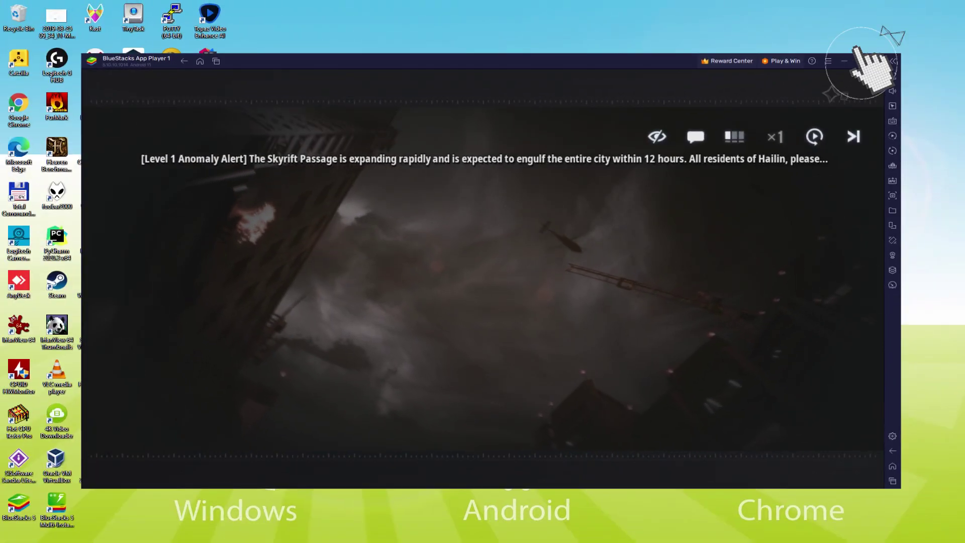
# - Maximize the emulator window, restore its size, and try the full-screen mode
pyautogui.click(861, 61)
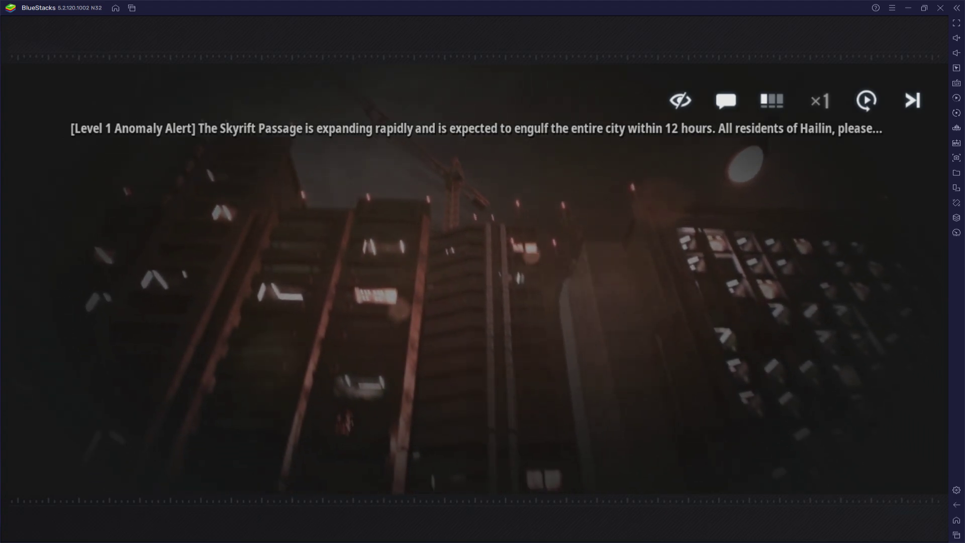
pyautogui.click(924, 7)
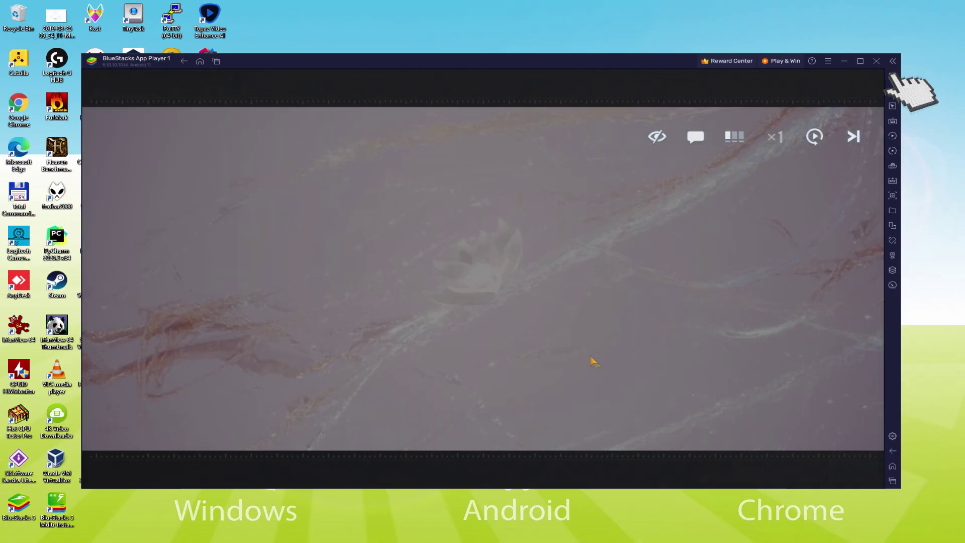
pyautogui.press('F11')
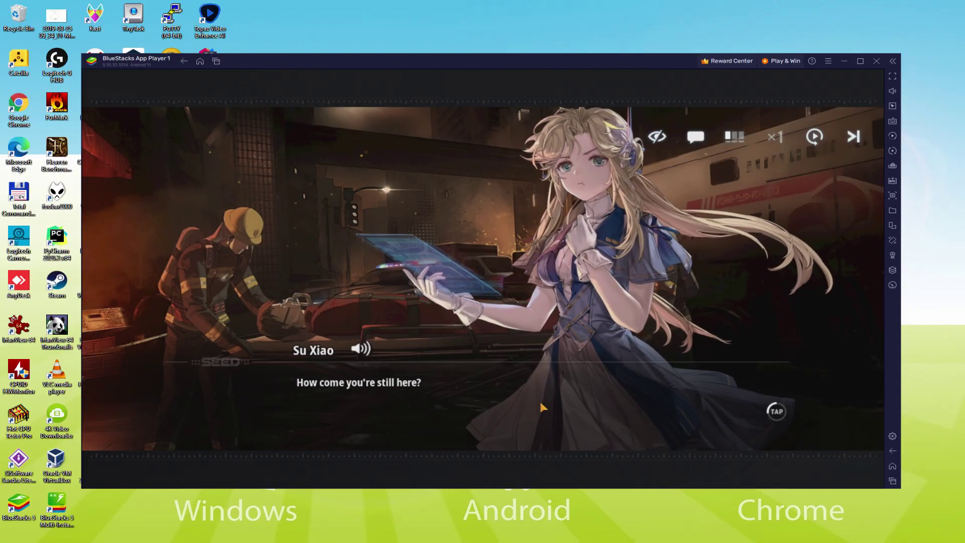
# - Advance the story dialogue with Su Xiao through the opening conversation and into the first battle
pyautogui.click(539, 404)
pyautogui.click(540, 404)
pyautogui.click(540, 404)
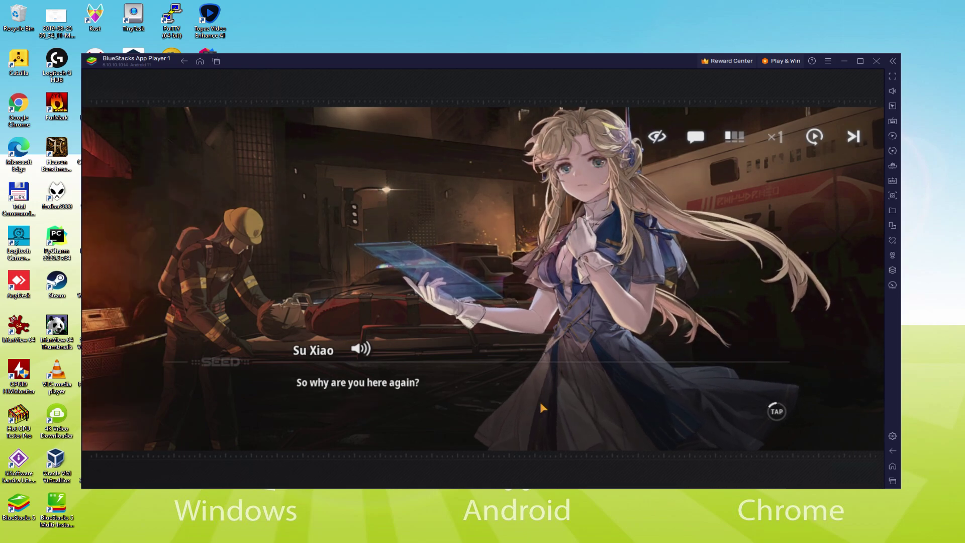
pyautogui.click(540, 404)
pyautogui.click(540, 405)
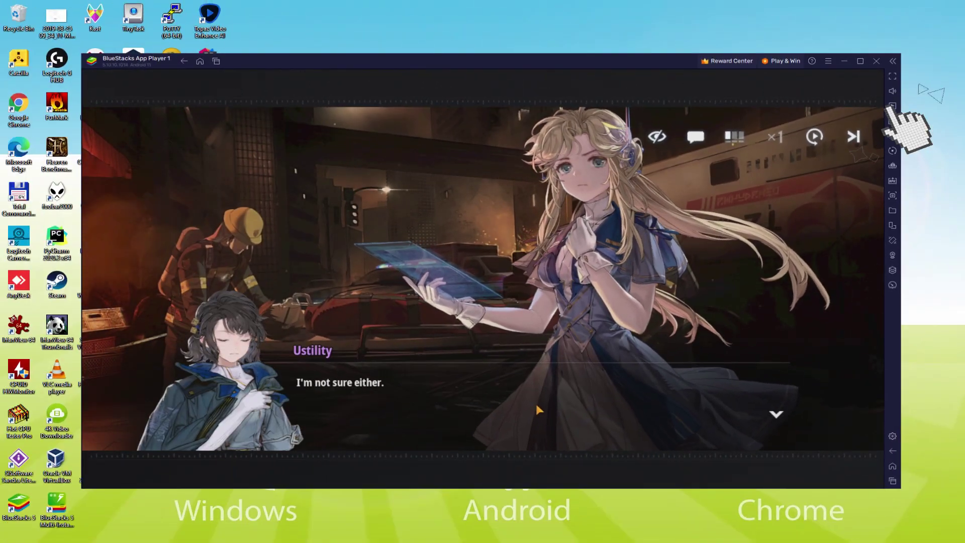
pyautogui.hotkey('ctrl', 'shift', 'a')
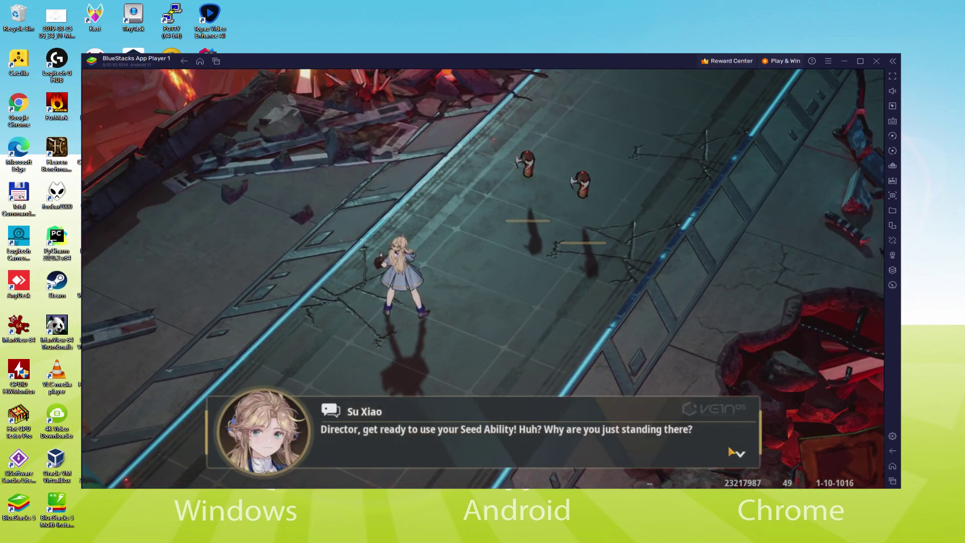
pyautogui.click(707, 444)
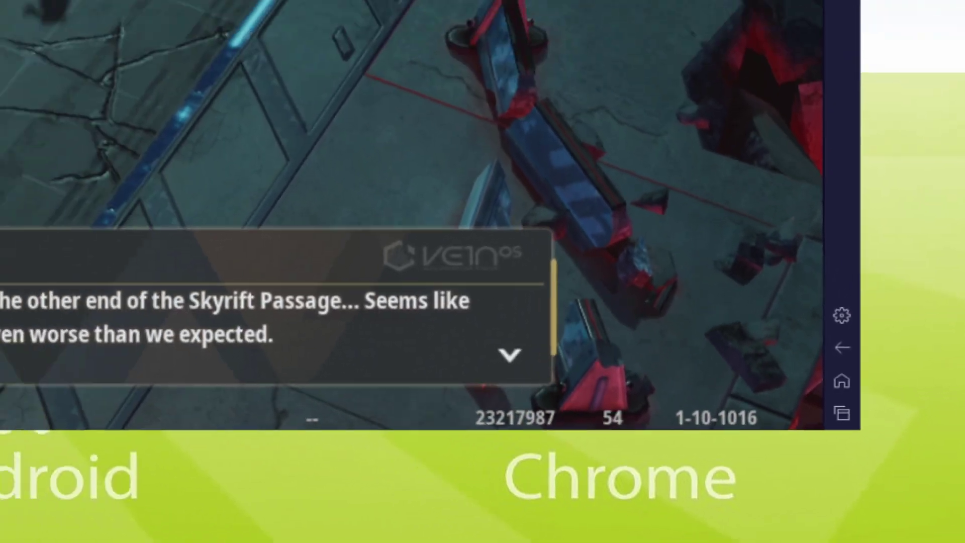
# - Aim the Classic Offense skill so the blue area covers all enemies, and use it
pyautogui.hotkey('ctrl', 'shift', 'i')
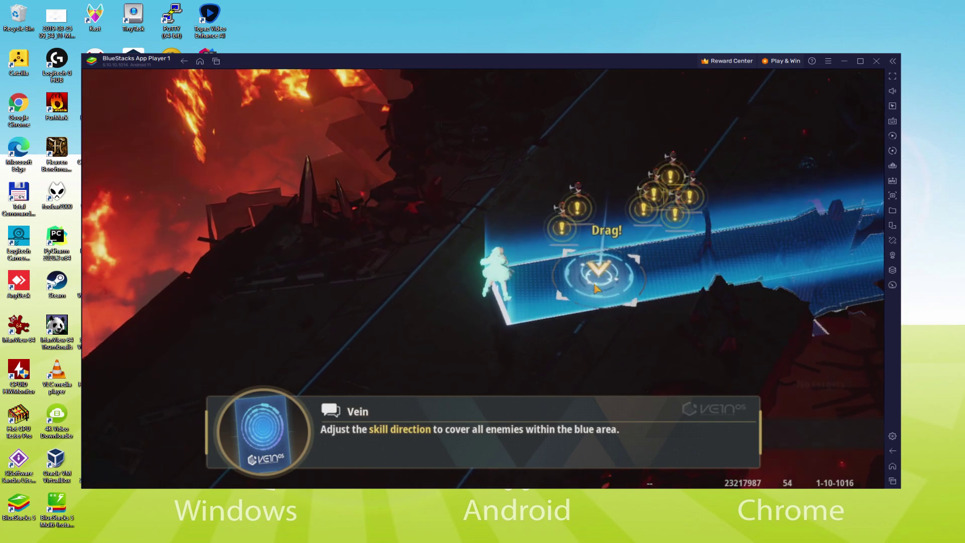
pyautogui.moveTo(575, 266); pyautogui.dragTo(591, 229)
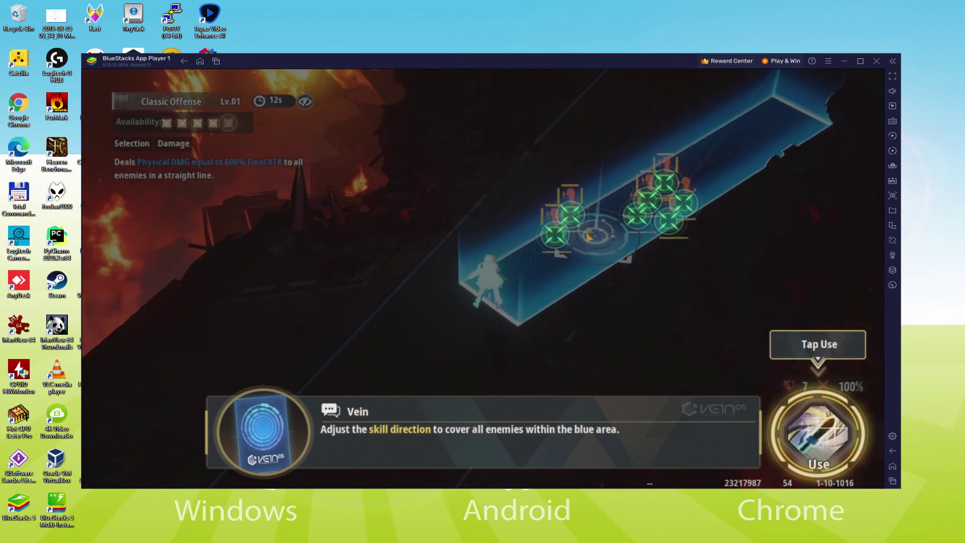
pyautogui.click(818, 436)
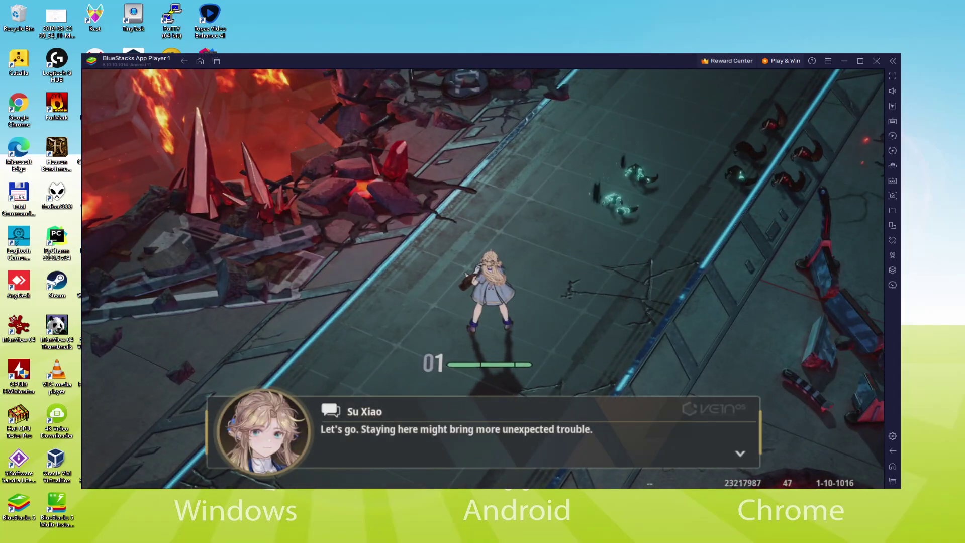
# - Dismiss Su Xiao's dialogue after the fight and move the character up the road with the joystick
pyautogui.click(733, 462)
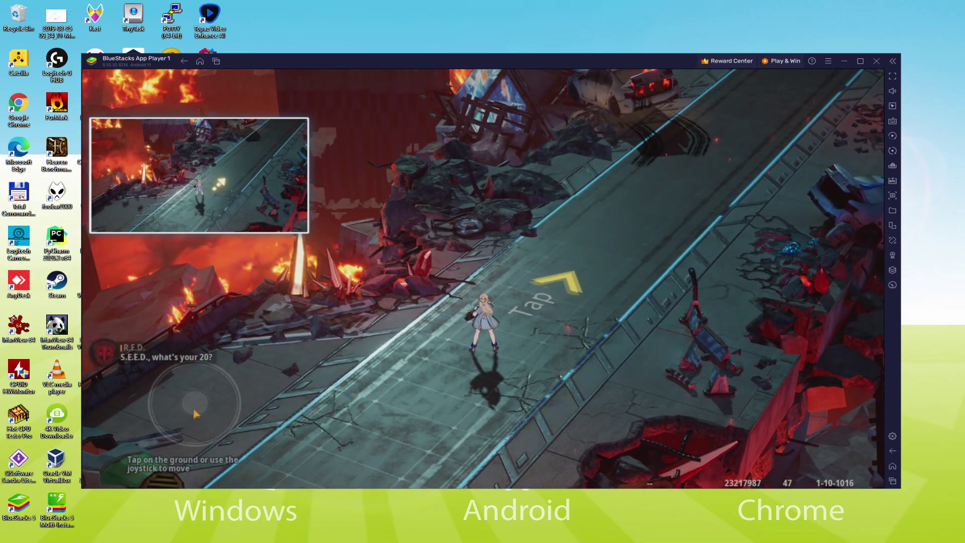
pyautogui.moveTo(233, 371); pyautogui.dragTo(269, 273)
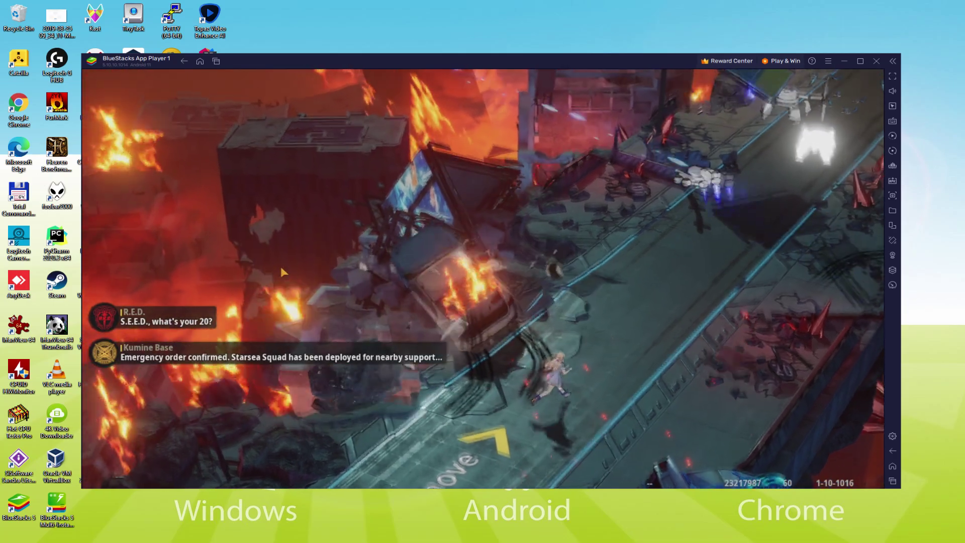